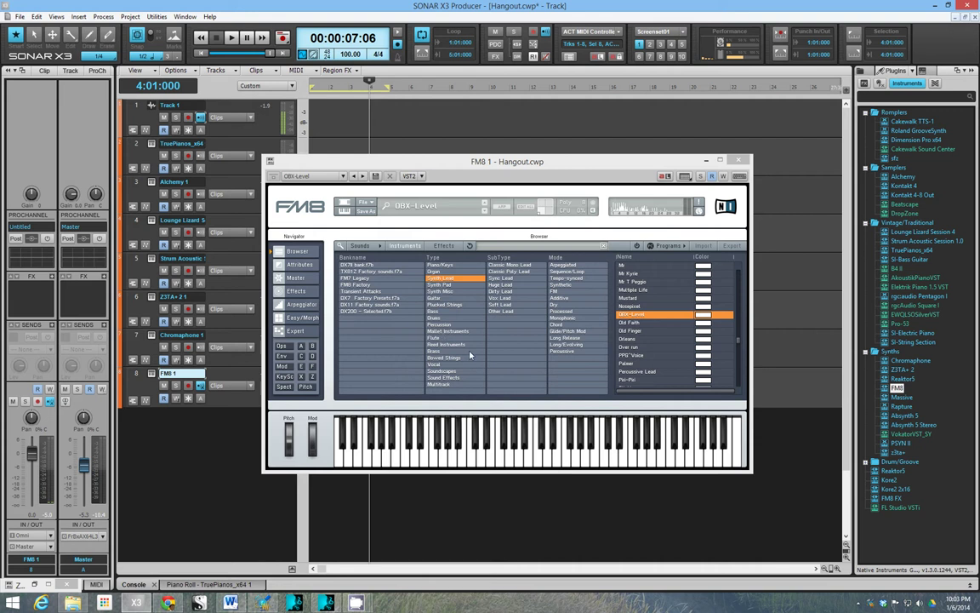
# Step: Show the DX7 Factory Presets bank and audition BASS 4, BELL_FLUTE, DESCENT, then EXPLOSION
pyautogui.click(366, 298)
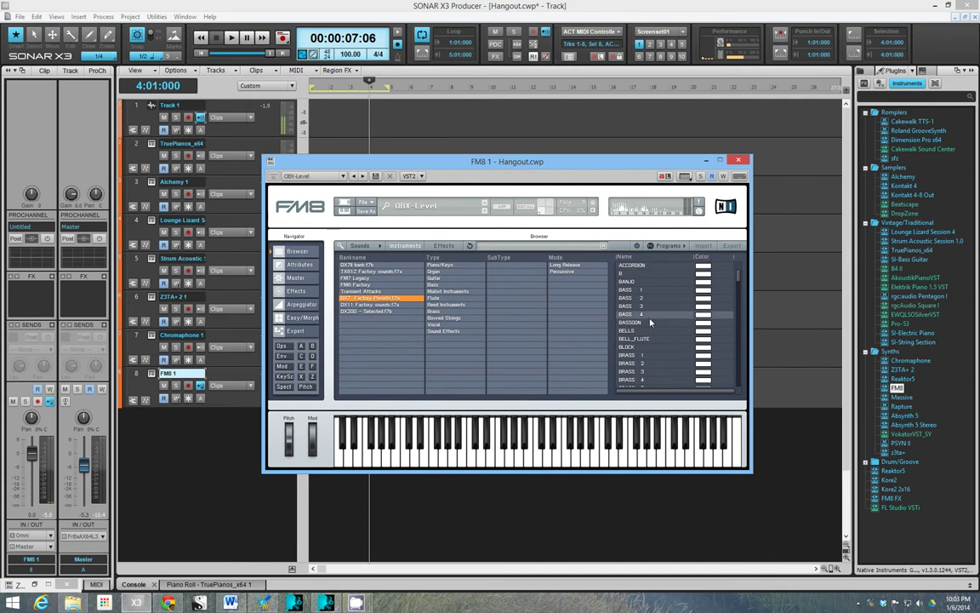
pyautogui.click(654, 316)
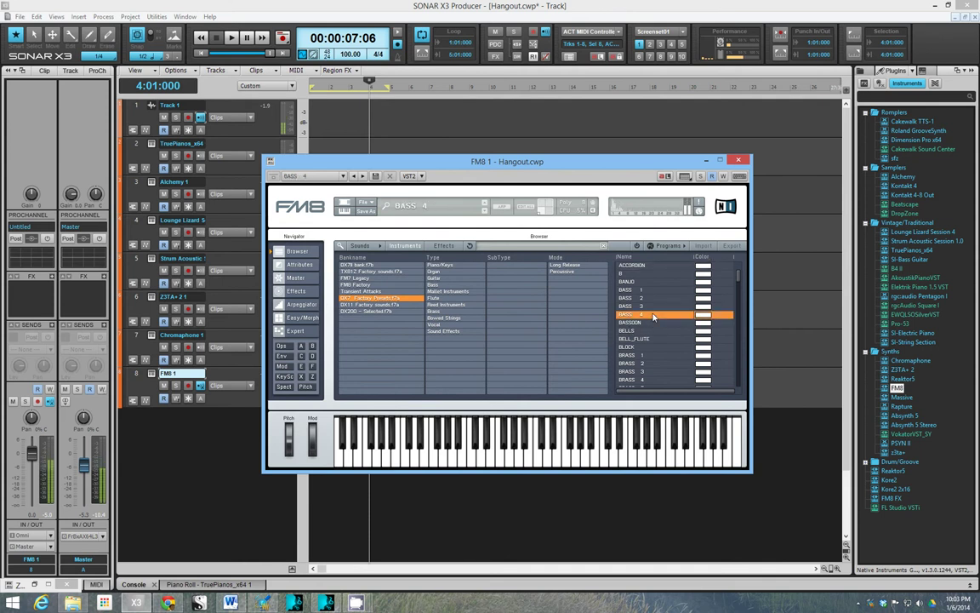
pyautogui.click(644, 341)
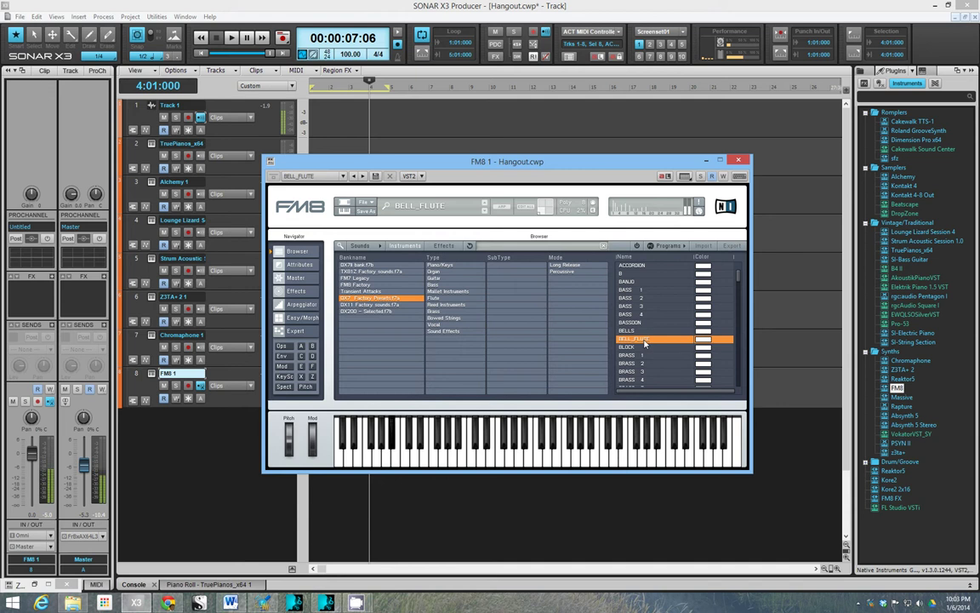
pyautogui.scroll(-3, 644, 343)
pyautogui.scroll(-5, 644, 343)
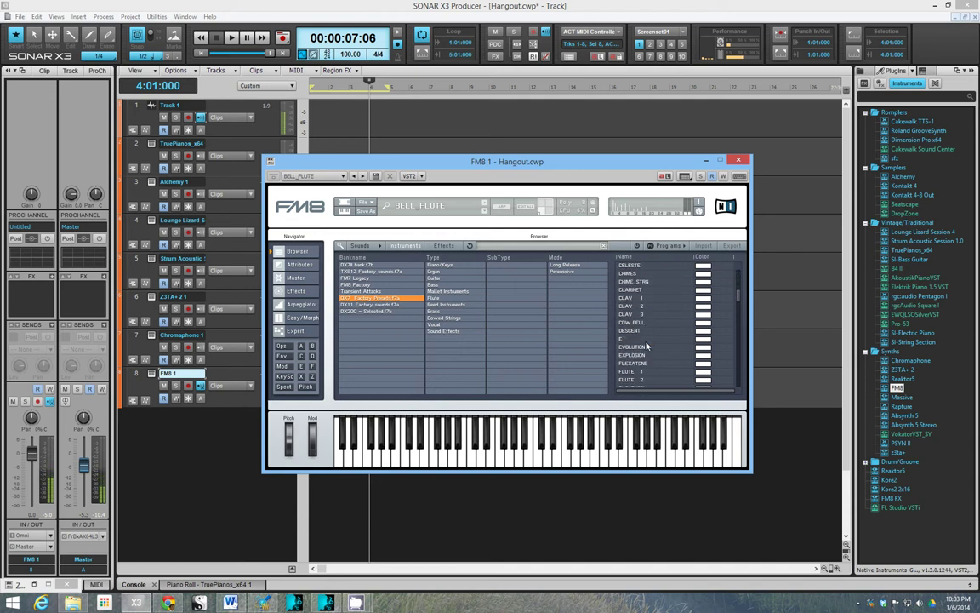
pyautogui.click(649, 331)
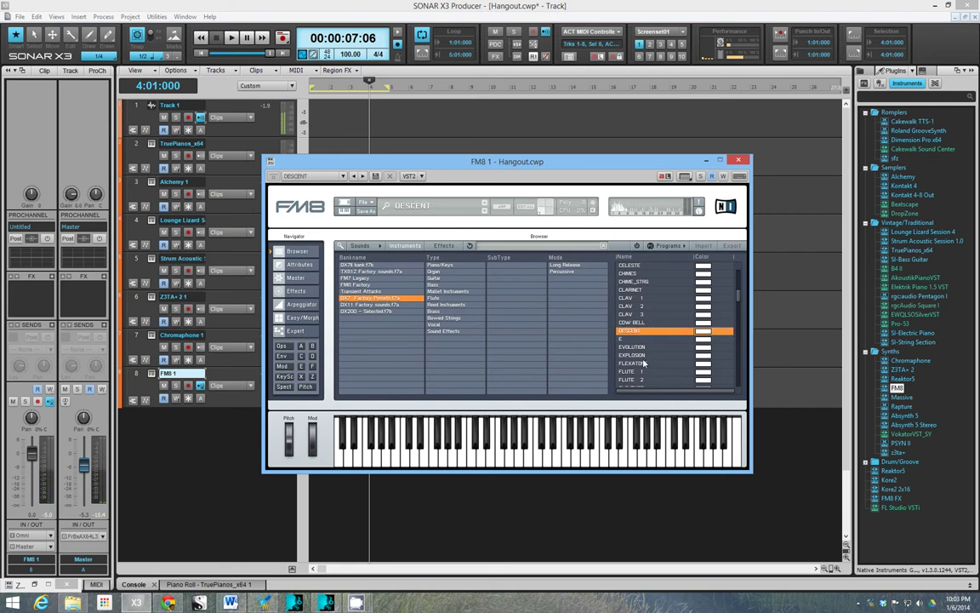
pyautogui.click(643, 358)
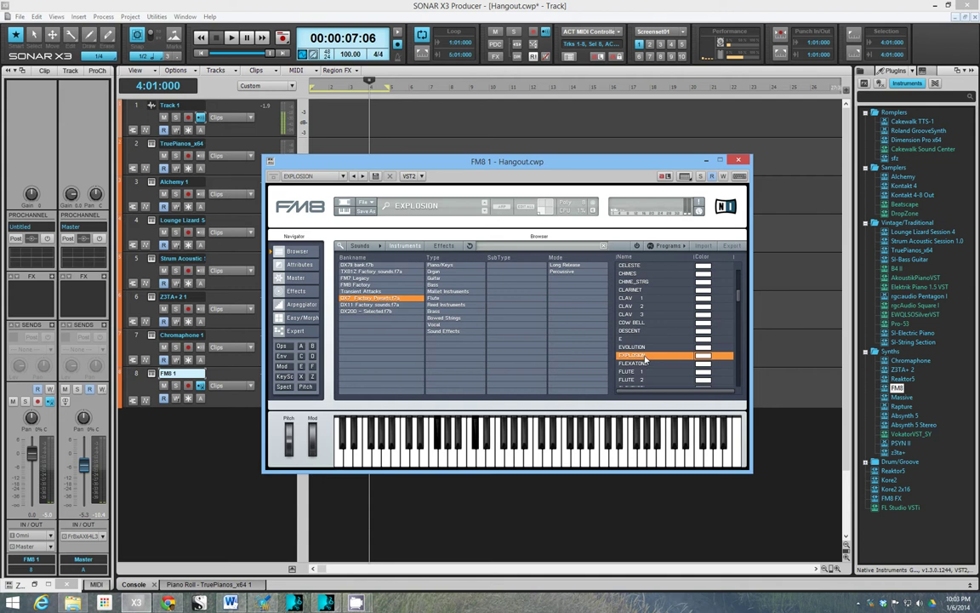
pyautogui.scroll(-1, 644, 358)
pyautogui.scroll(-2, 644, 358)
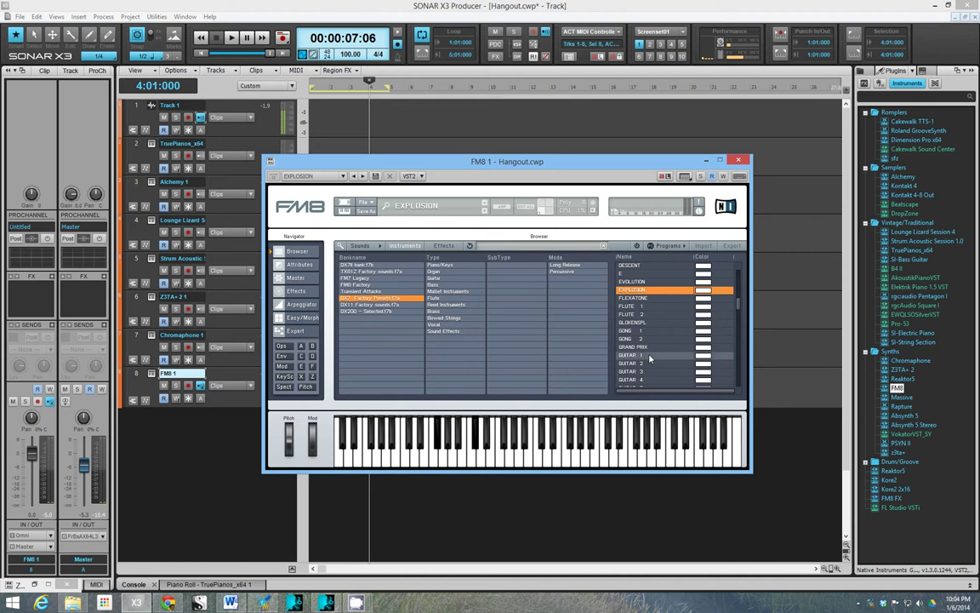
# Step: Load GUITAR 1, GUITAR 2, GUITAR 3, GUITAR 4 and GUITAR 5 in turn from the DX7 list
pyautogui.click(649, 358)
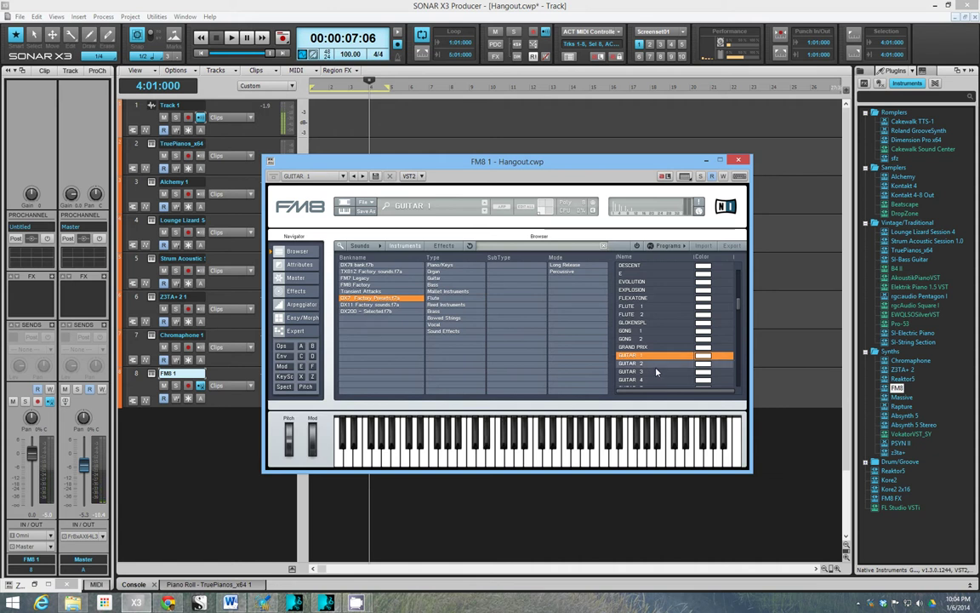
pyautogui.click(654, 364)
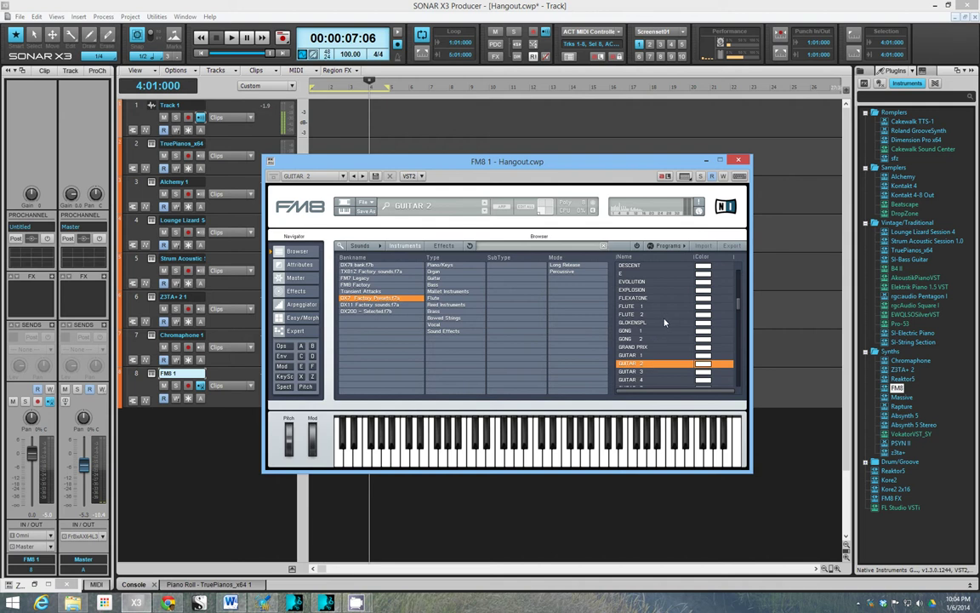
pyautogui.scroll(-1, 662, 336)
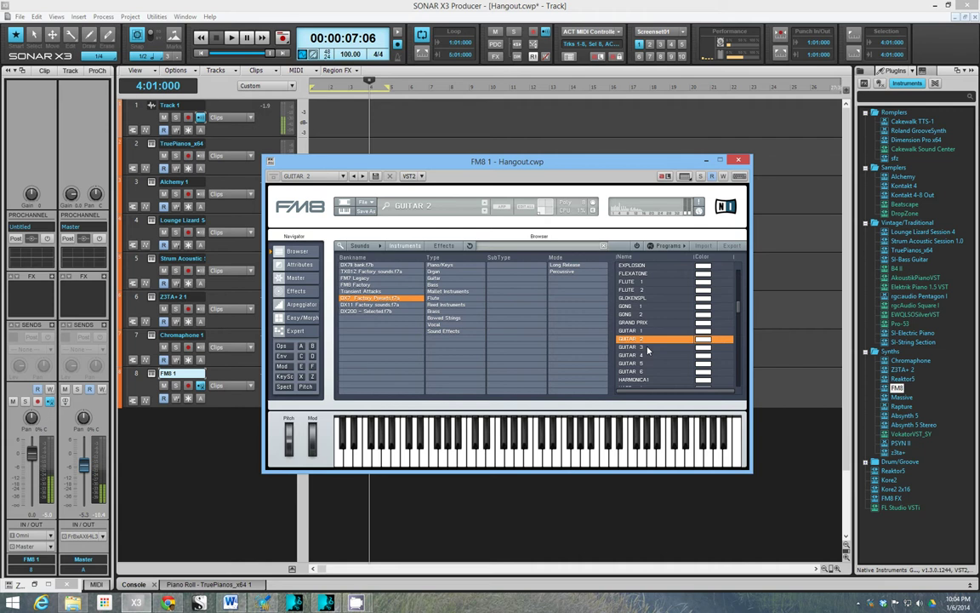
pyautogui.click(648, 348)
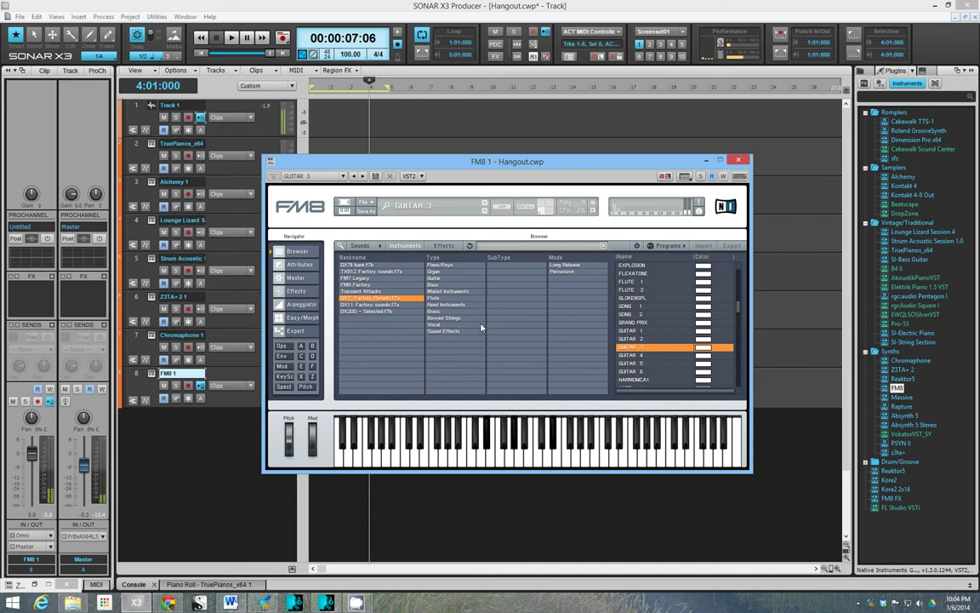
pyautogui.click(647, 357)
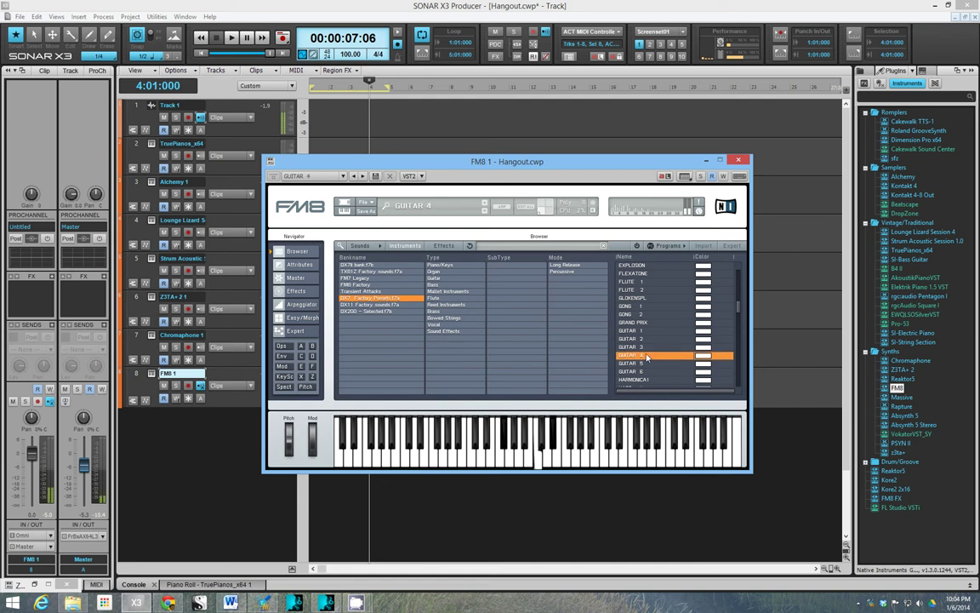
pyautogui.click(646, 364)
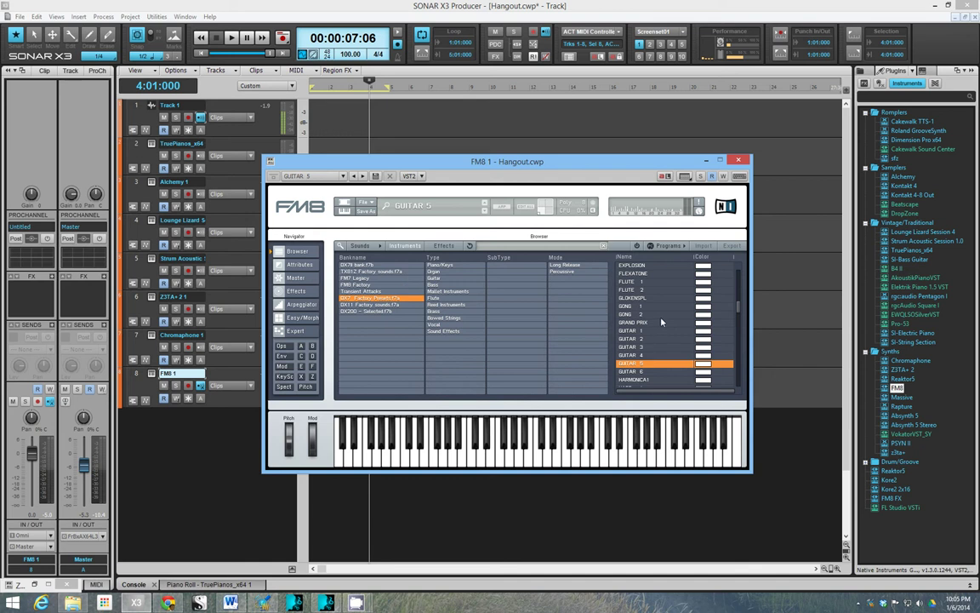
pyautogui.scroll(-4, 661, 321)
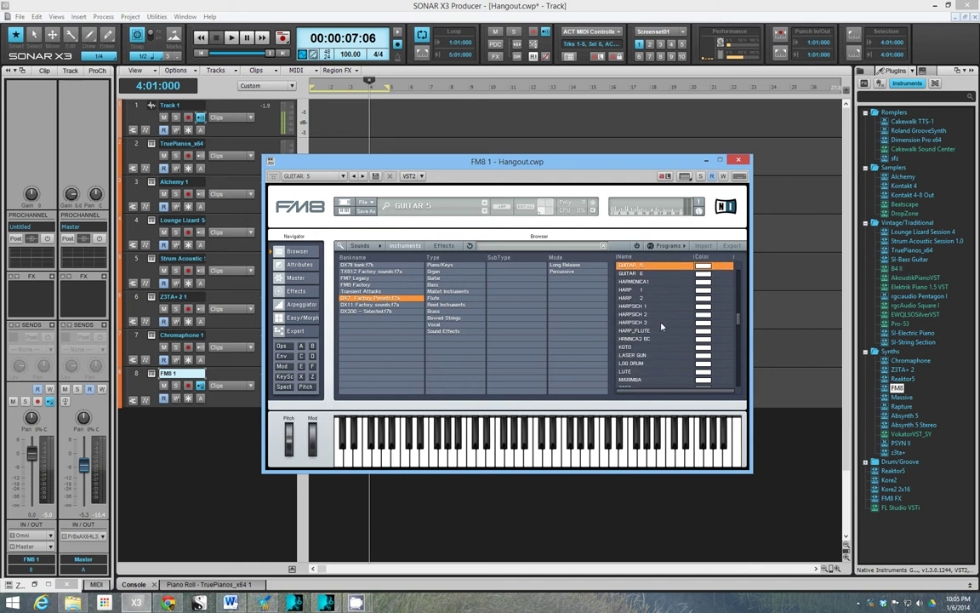
# Step: Load HARPSICH 1, then list the TX81Z Factory sounds and FM8 Factory banks
pyautogui.click(630, 308)
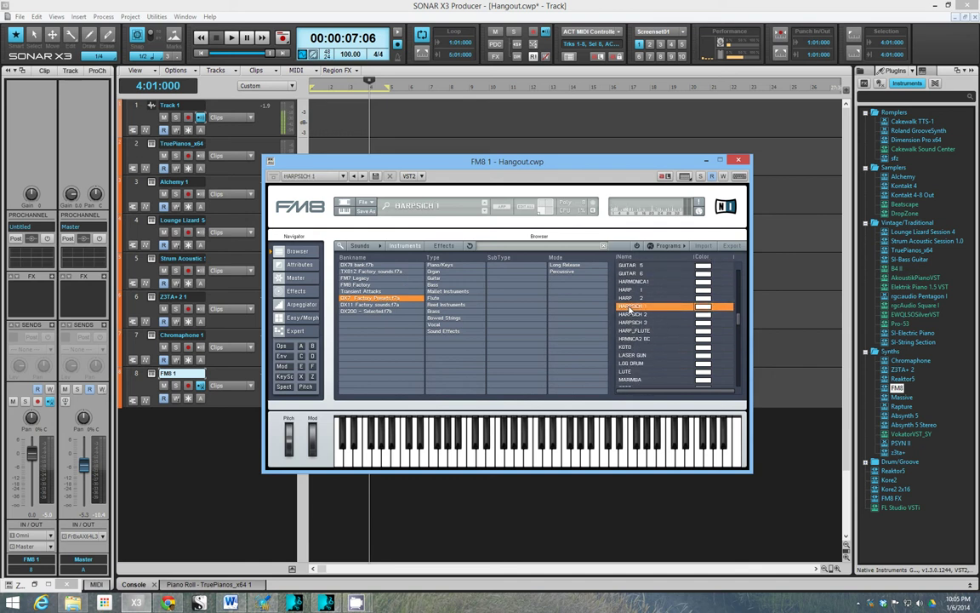
pyautogui.click(362, 272)
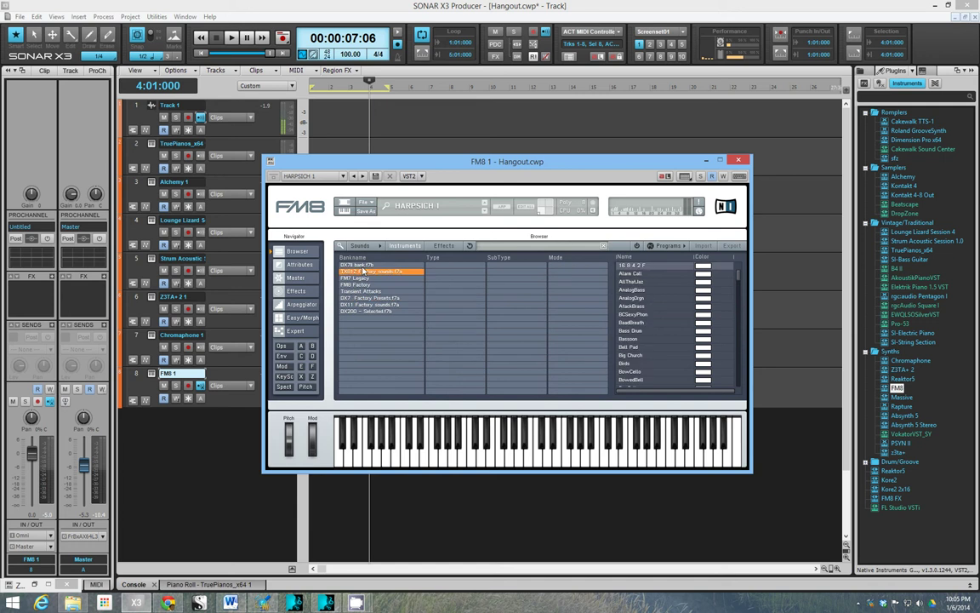
pyautogui.click(364, 284)
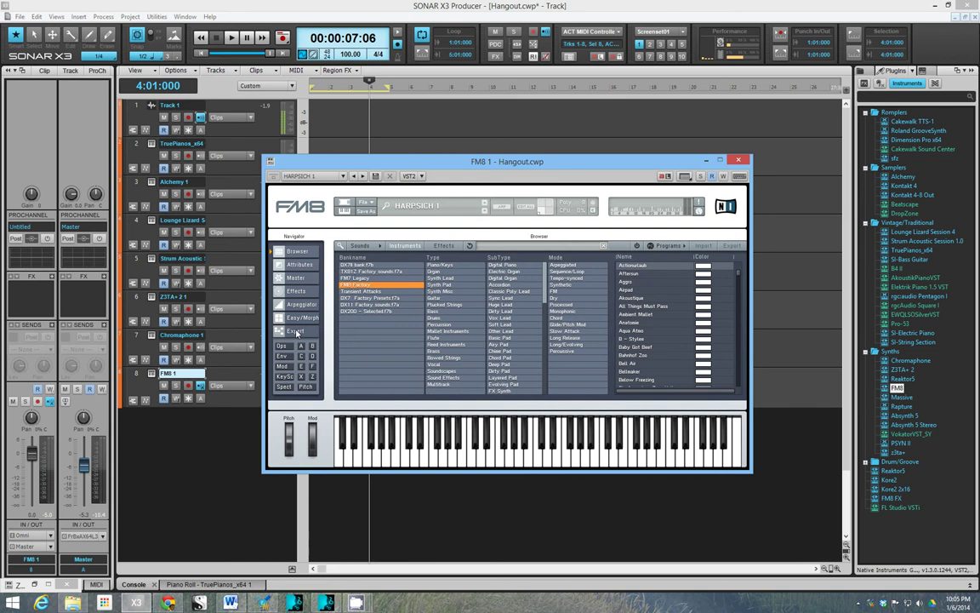
# Step: View the Expert, Easy/Morph and Master pages, ending on Expert's operators and FM matrix
pyautogui.click(296, 333)
pyautogui.click(300, 317)
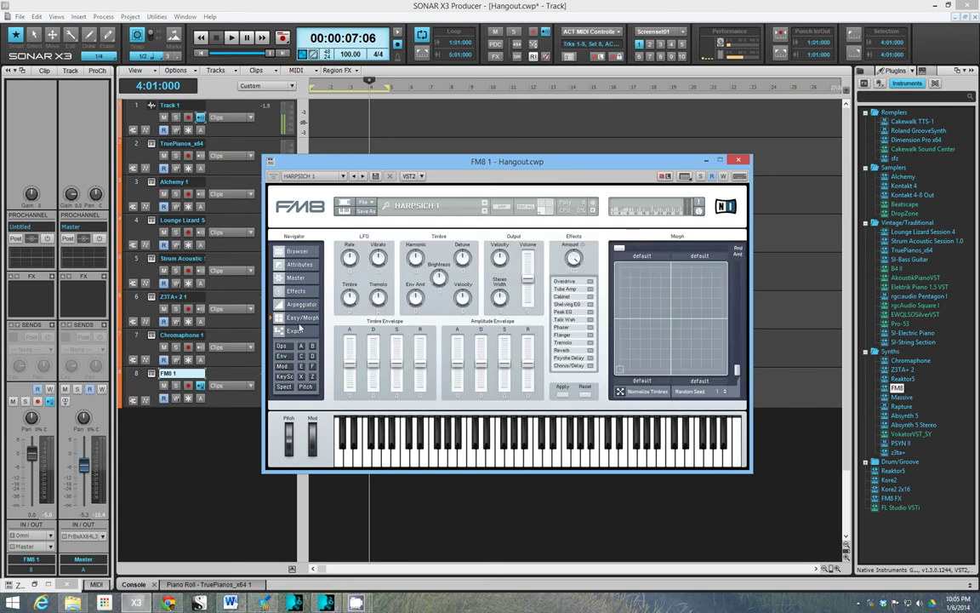
pyautogui.click(295, 277)
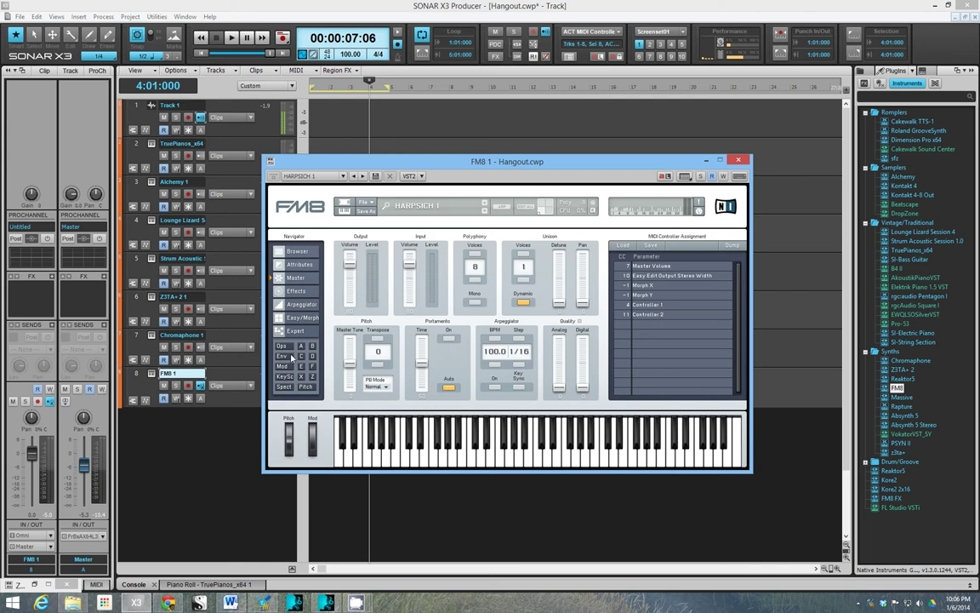
pyautogui.click(294, 333)
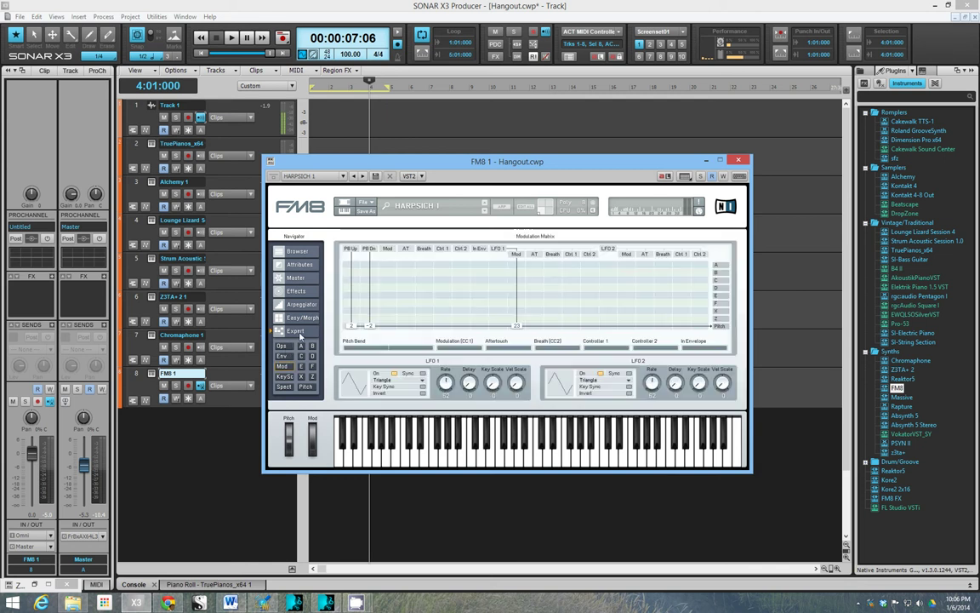
pyautogui.click(281, 347)
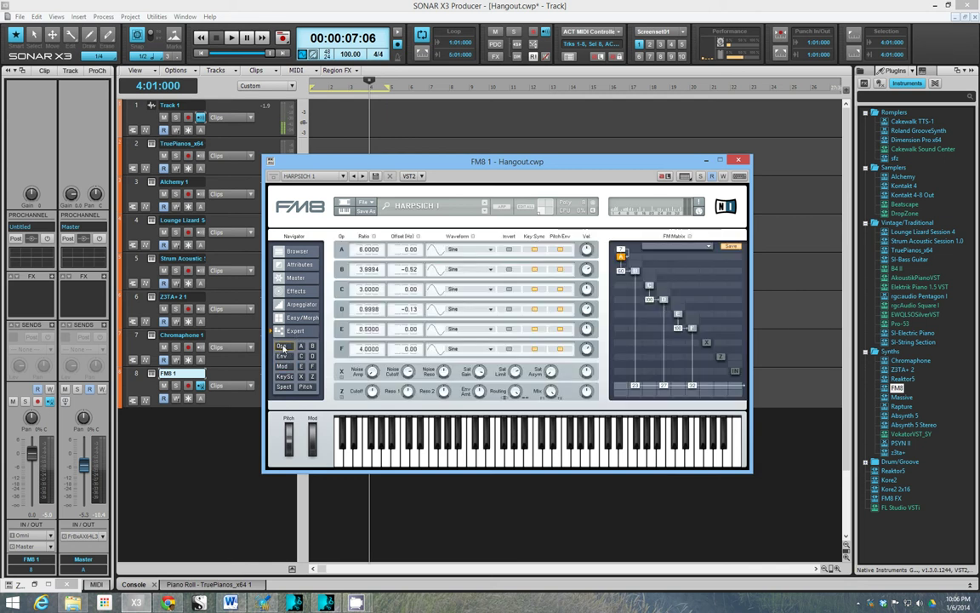
# Step: Inspect operators B and C of HARPSICH 1, with C showing ratio 3.0000 and 0.00 Hz offset
pyautogui.click(636, 272)
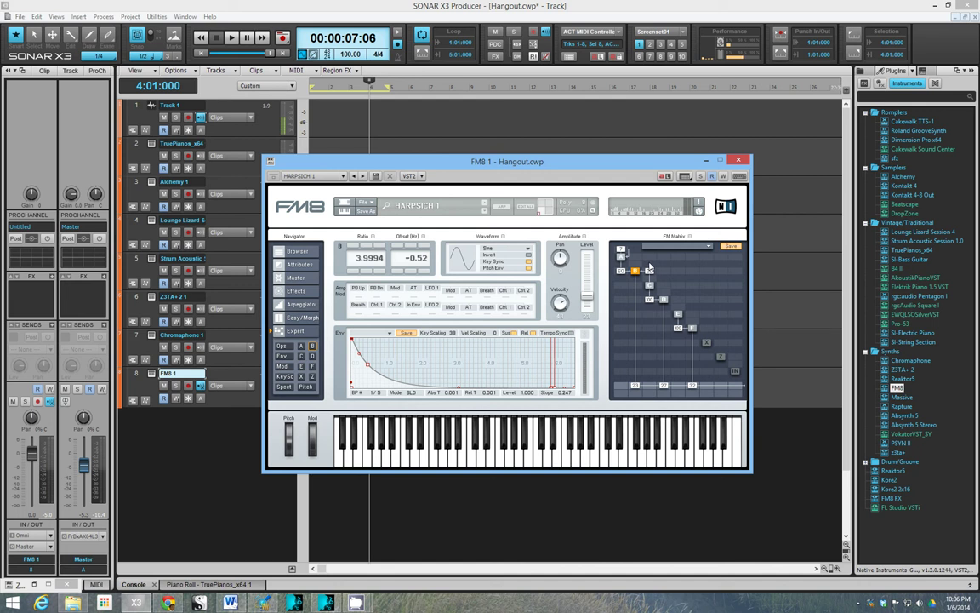
pyautogui.click(650, 286)
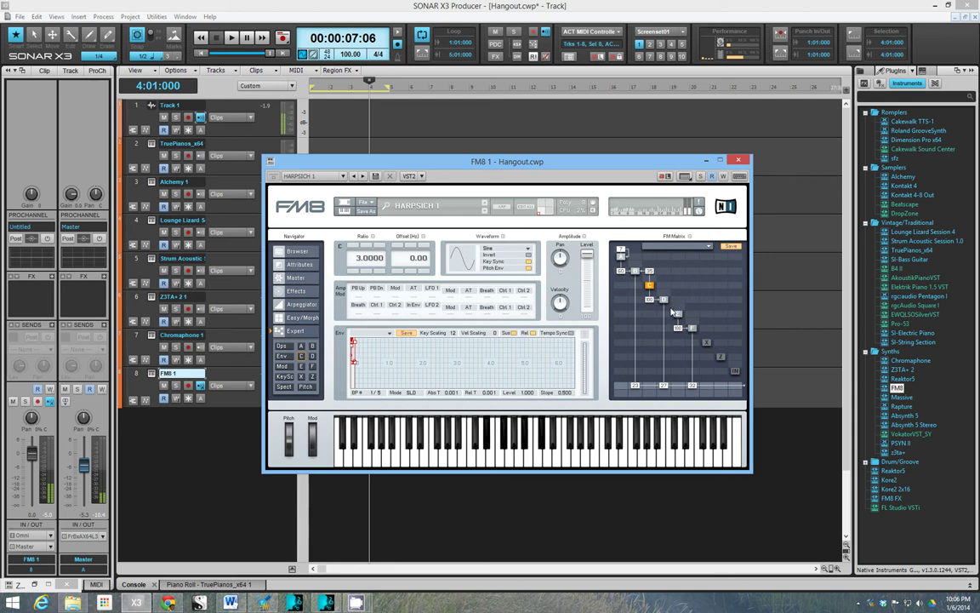
# Step: Open FM8's preset browser filtered to the Synth Lead type
pyautogui.click(294, 251)
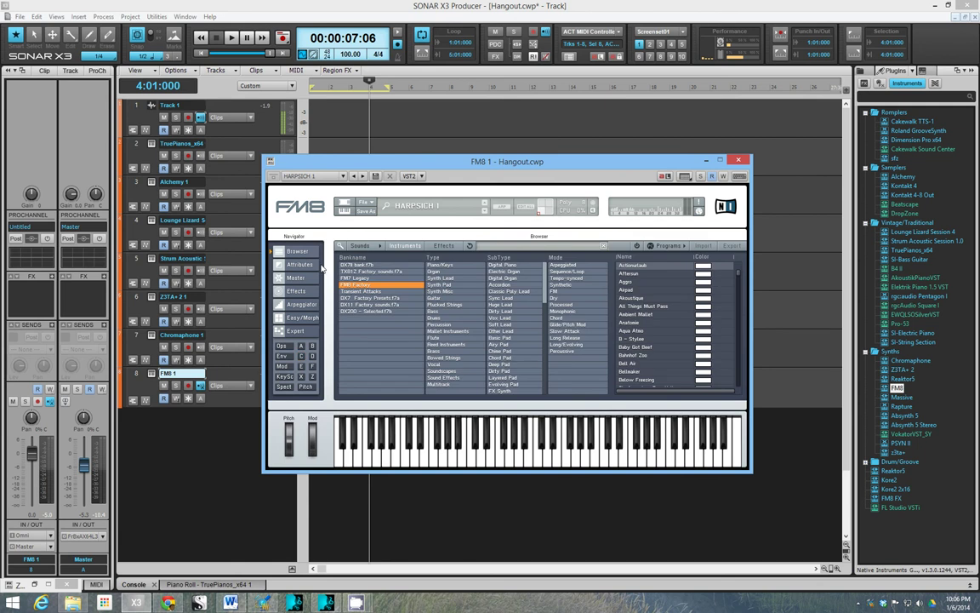
pyautogui.click(455, 278)
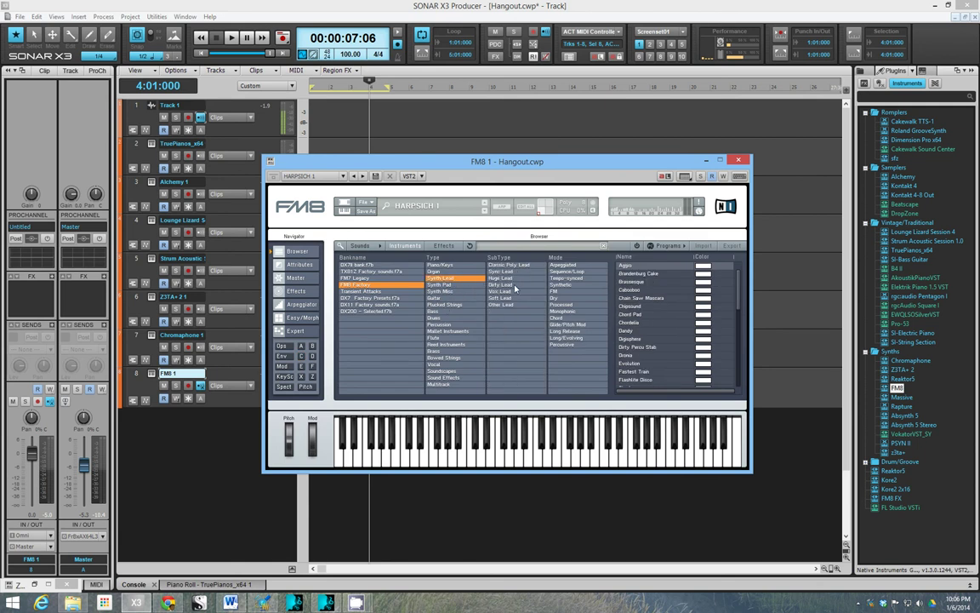
pyautogui.scroll(-4, 651, 344)
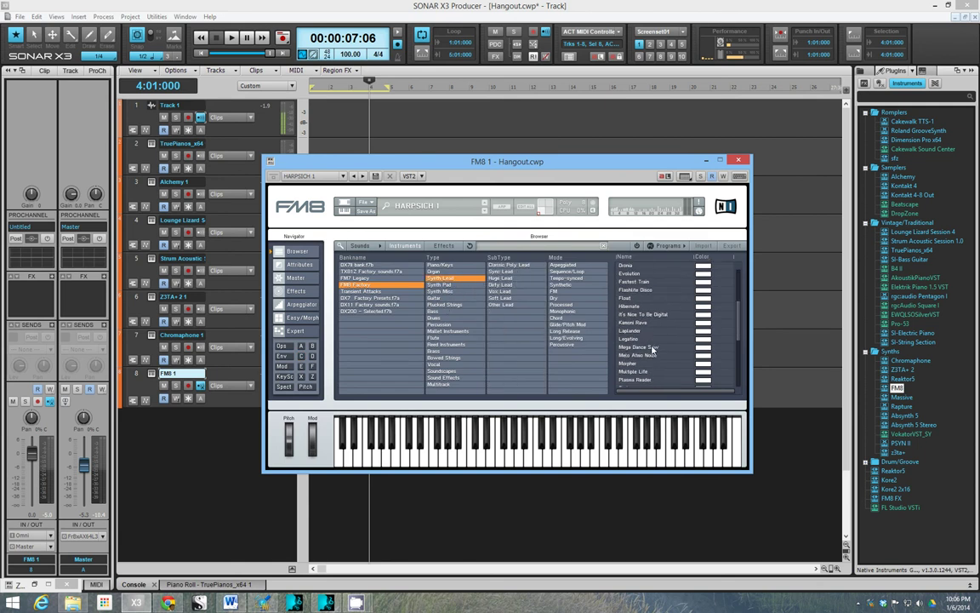
pyautogui.scroll(-4, 652, 348)
# Step: Audition the Shagging Shorty preset, then load Socialist
pyautogui.click(638, 331)
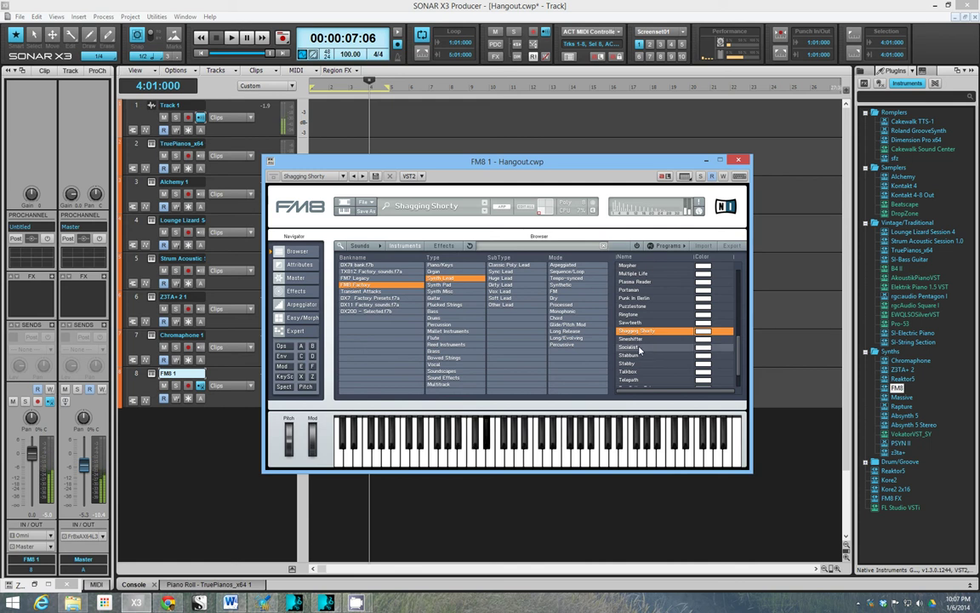
pyautogui.click(640, 350)
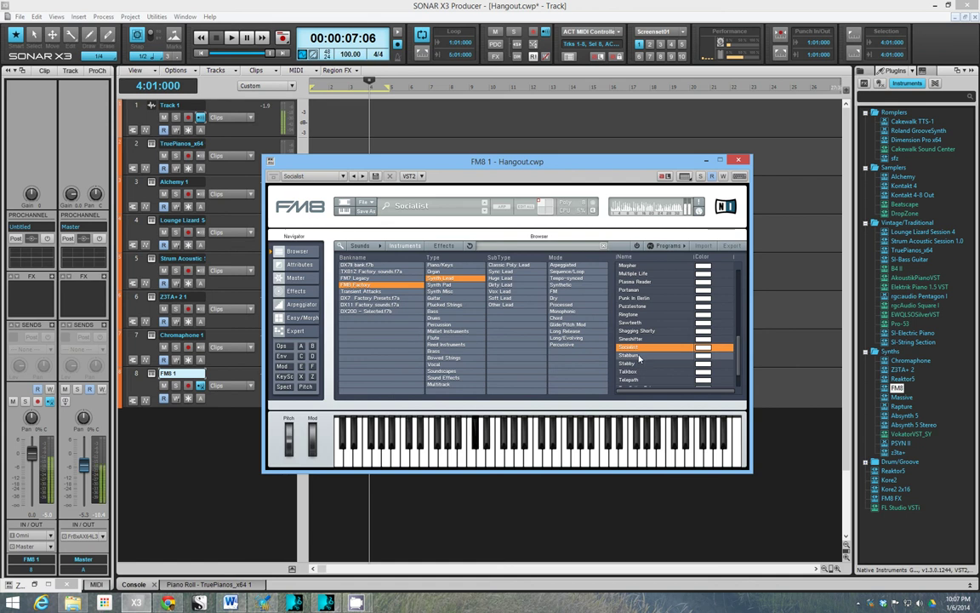
pyautogui.scroll(-1, 640, 355)
pyautogui.scroll(-3, 643, 357)
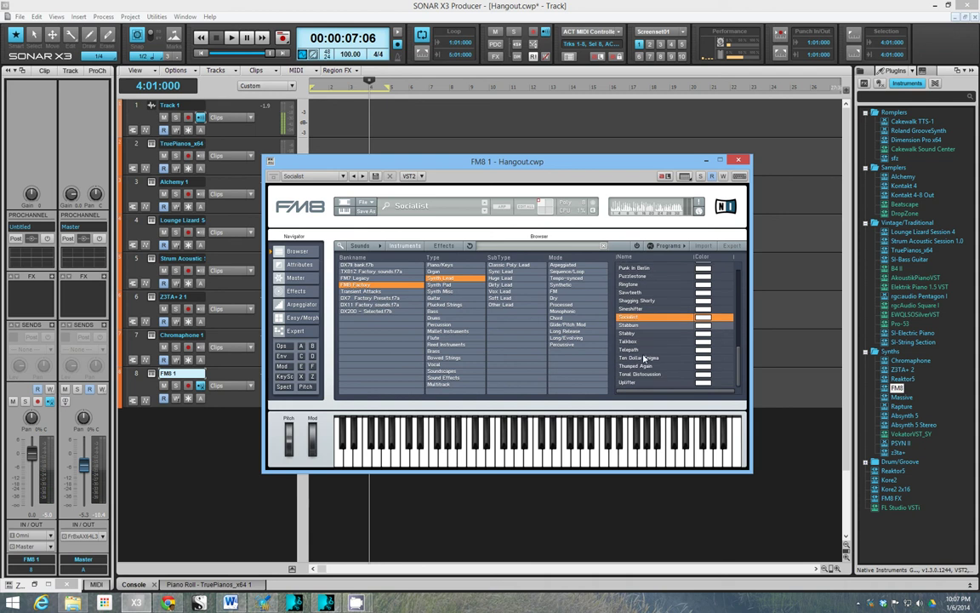
pyautogui.scroll(10, 647, 363)
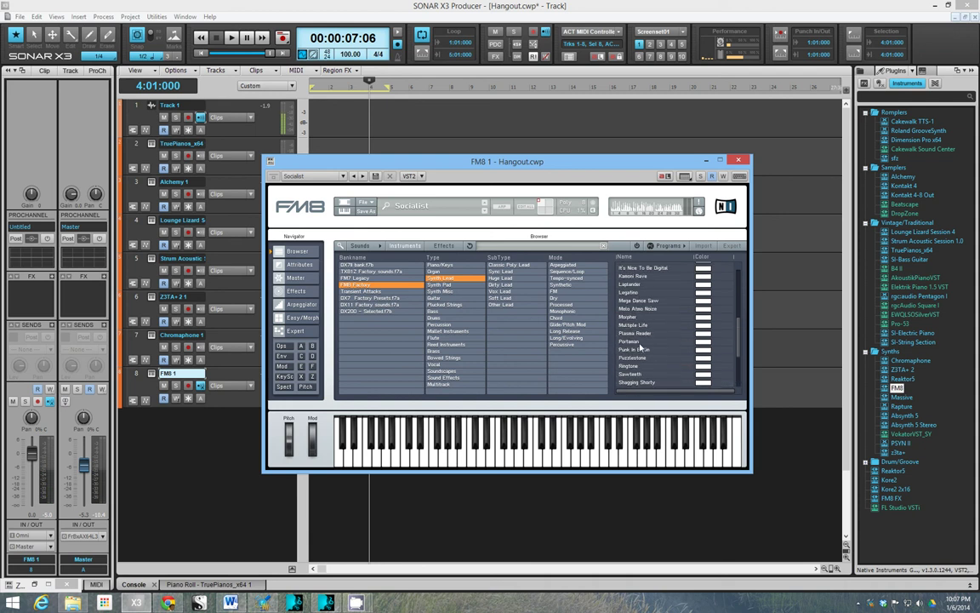
pyautogui.scroll(-1, 637, 333)
# Step: Try Plasma Reader, load Dronia, and view its attributes showing the comment 'Modwheel -> Filter'
pyautogui.click(636, 328)
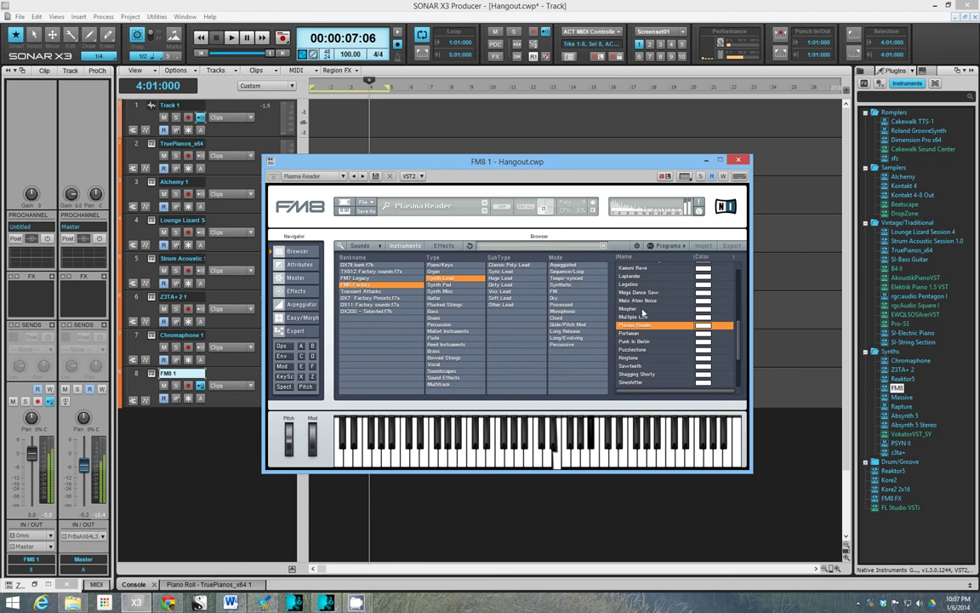
pyautogui.scroll(2, 645, 306)
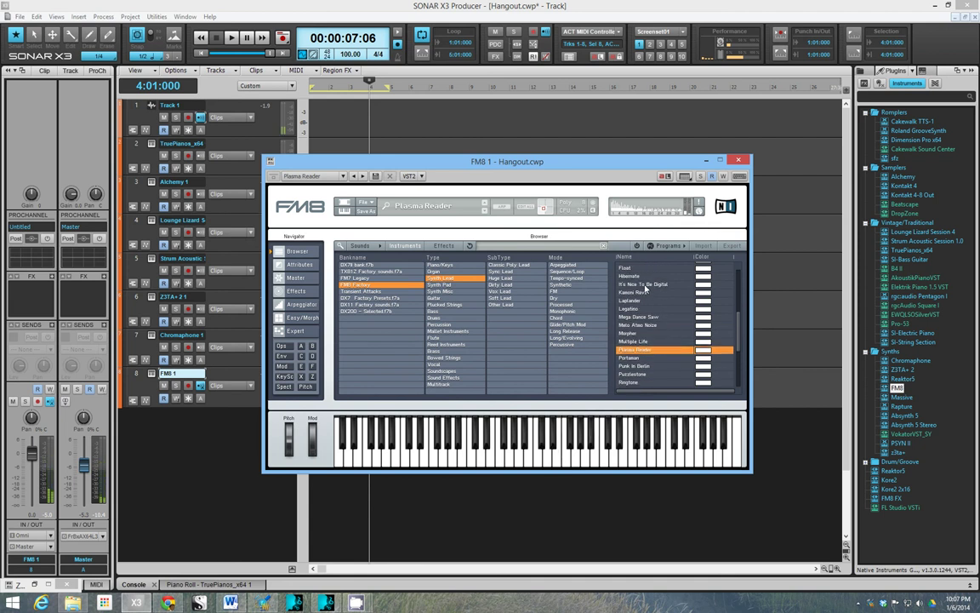
pyautogui.scroll(3, 644, 289)
pyautogui.click(644, 286)
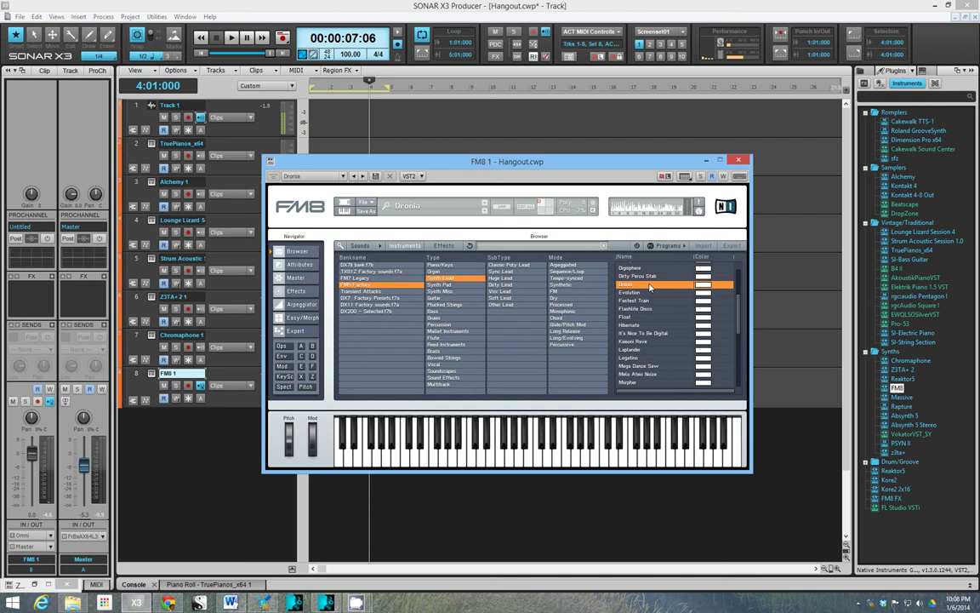
pyautogui.click(299, 266)
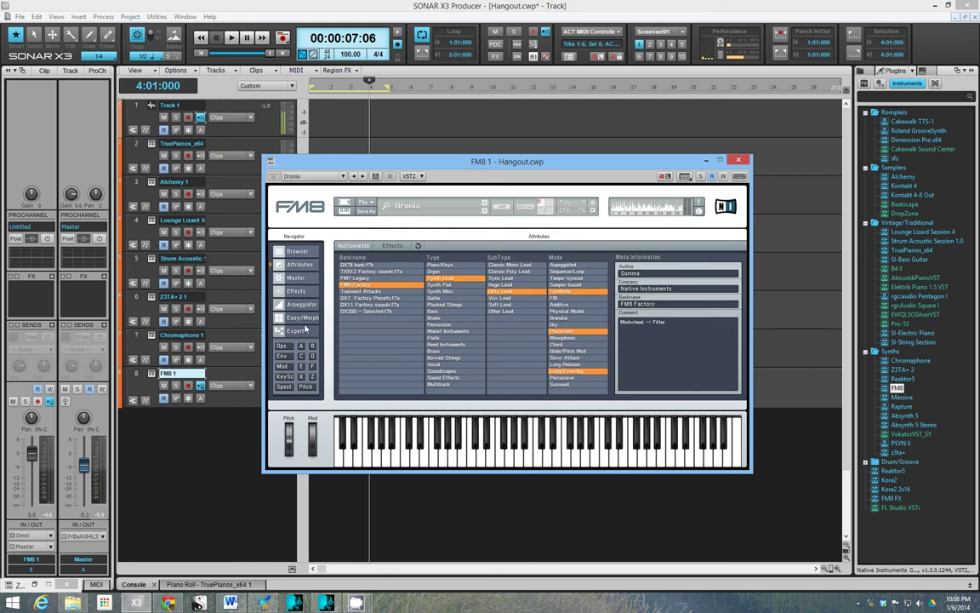
# Step: Look over Dronia's Master and Expert pages, finishing on the Easy/Morph page
pyautogui.click(293, 280)
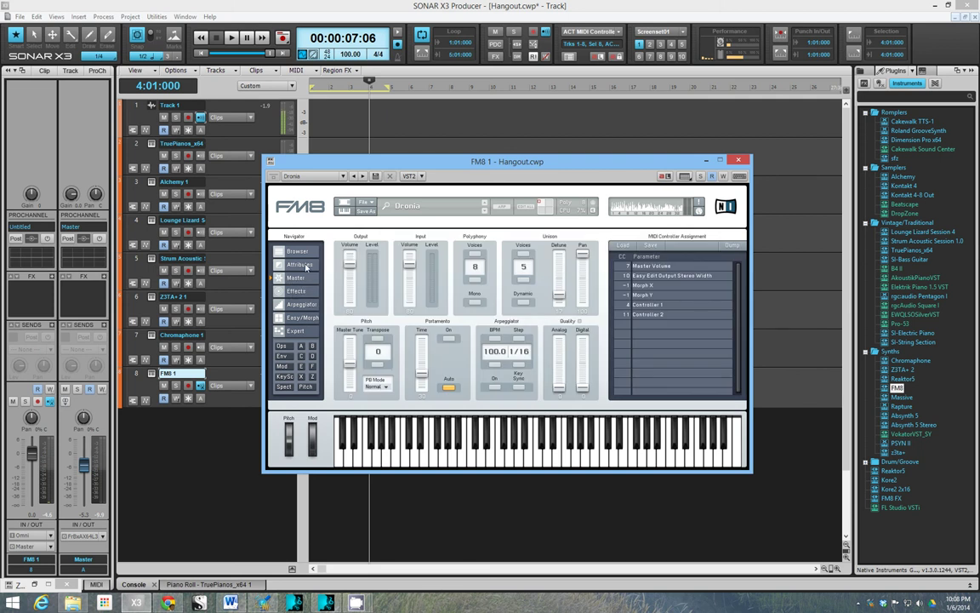
pyautogui.click(295, 330)
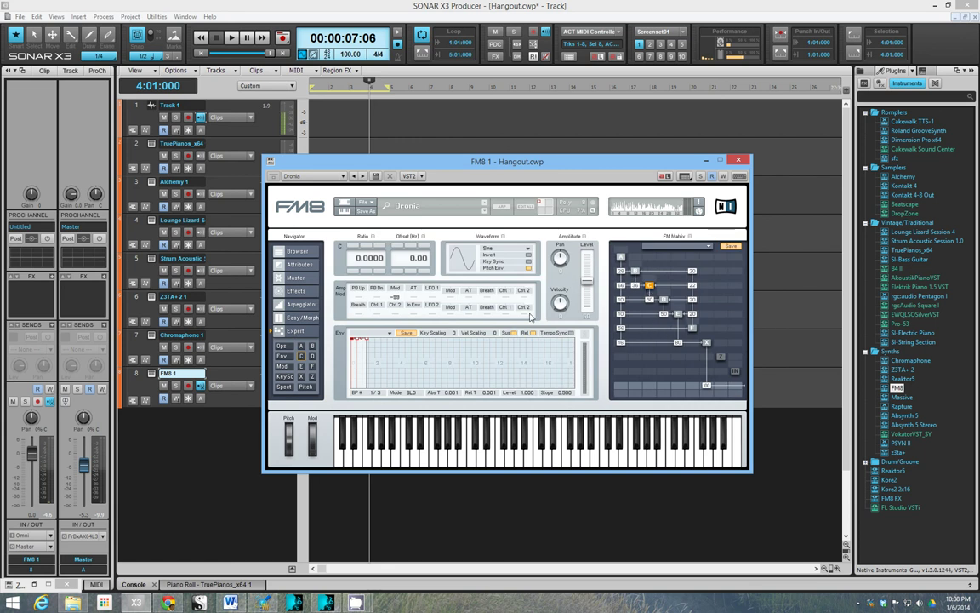
pyautogui.click(300, 317)
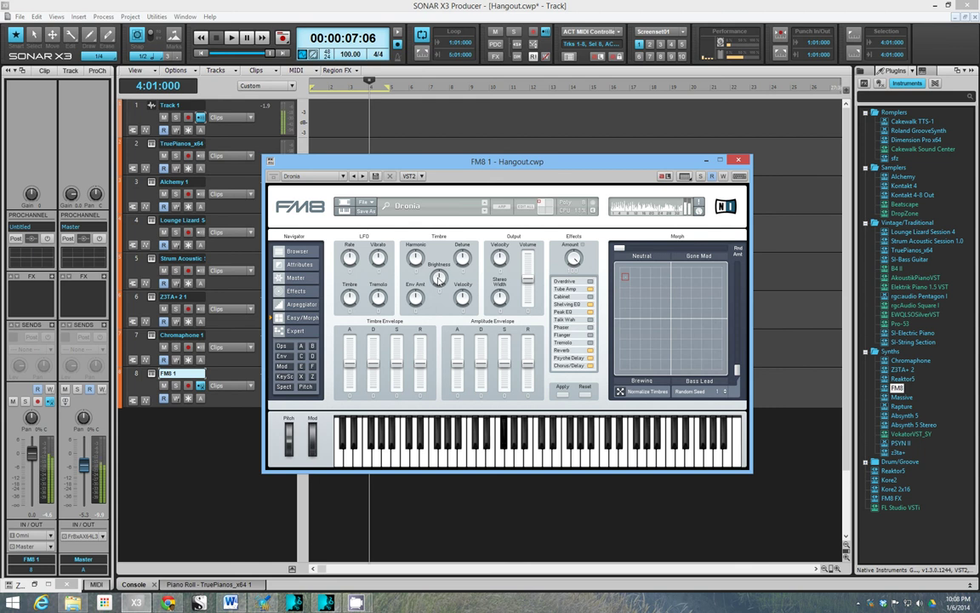
# Step: Raise Brightness, lower Harmonic, and drag the morph marker from Neutral toward Gone Mad
pyautogui.moveTo(439, 277)
pyautogui.mouseDown()
pyautogui.moveTo(438, 258)
pyautogui.moveTo(436, 297)
pyautogui.mouseUp()
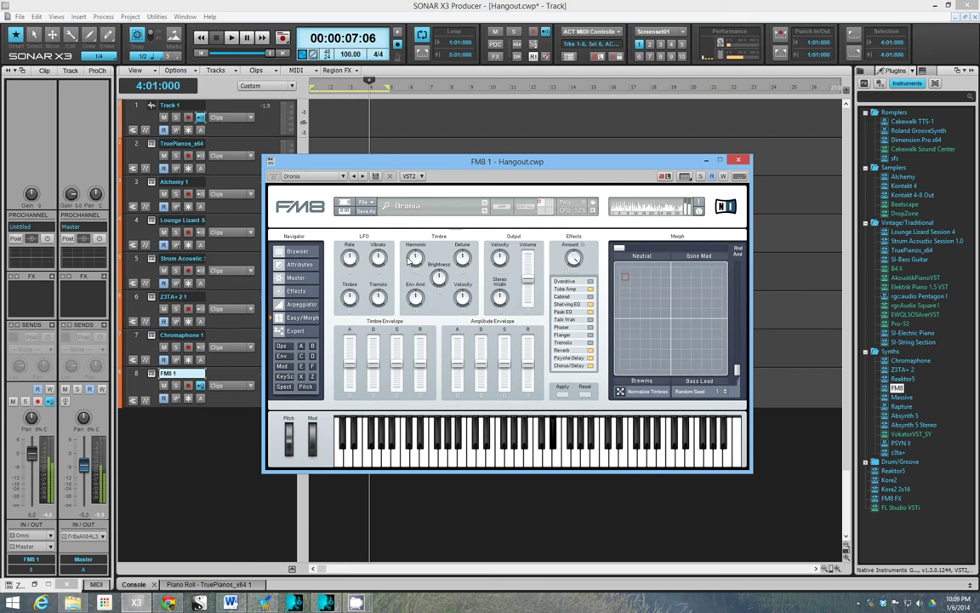
pyautogui.moveTo(409, 260); pyautogui.dragTo(405, 281)
pyautogui.moveTo(625, 278)
pyautogui.mouseDown()
pyautogui.moveTo(621, 328)
pyautogui.moveTo(593, 349)
pyautogui.moveTo(647, 345)
pyautogui.moveTo(725, 380)
pyautogui.moveTo(719, 299)
pyautogui.mouseUp()
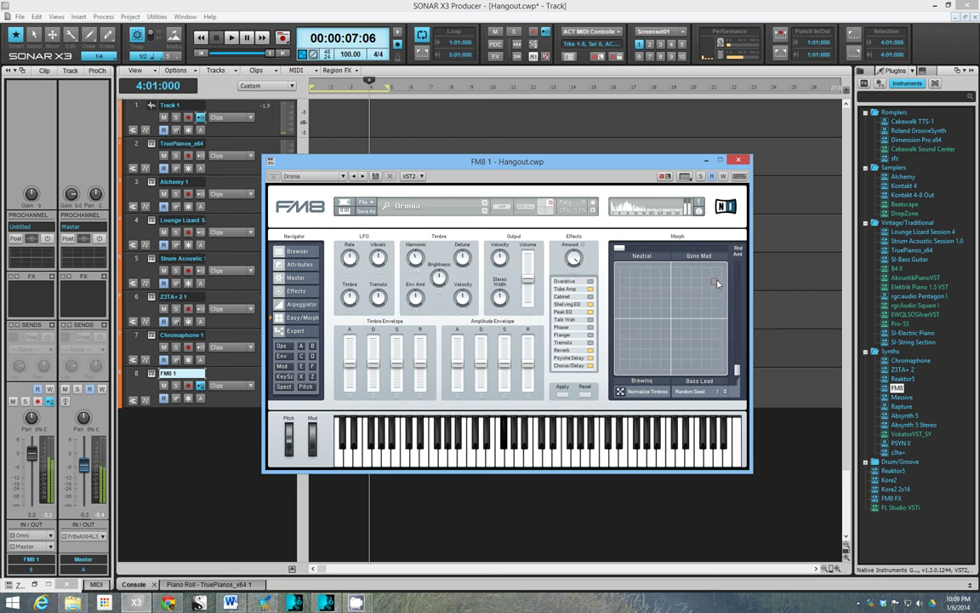
# Step: Place Dronia's morph marker fully in the lower-right Bass Lead corner
pyautogui.moveTo(708, 324)
pyautogui.mouseDown()
pyautogui.moveTo(686, 350)
pyautogui.moveTo(683, 295)
pyautogui.moveTo(706, 279)
pyautogui.moveTo(681, 315)
pyautogui.moveTo(679, 349)
pyautogui.moveTo(721, 373)
pyautogui.mouseUp()
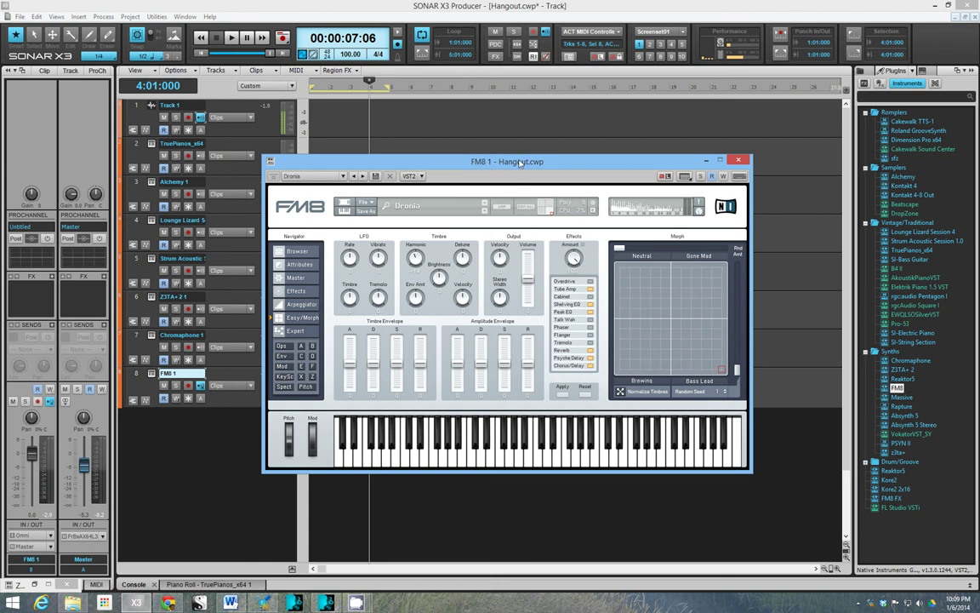
# Step: Move the FM8 window up and right and switch back to the Browser page showing the Synth Lead presets
pyautogui.moveTo(521, 161); pyautogui.dragTo(572, 141)
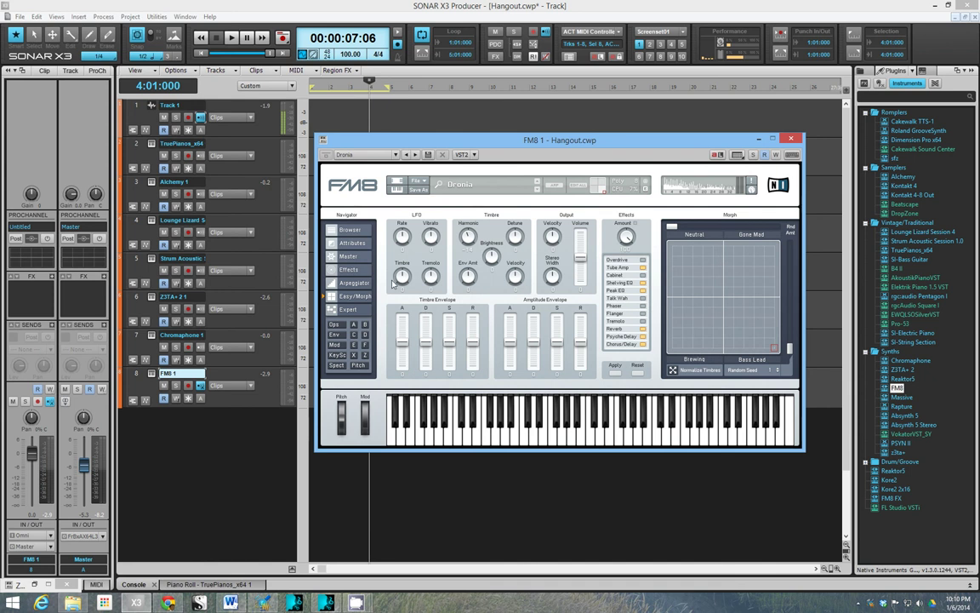
pyautogui.click(350, 230)
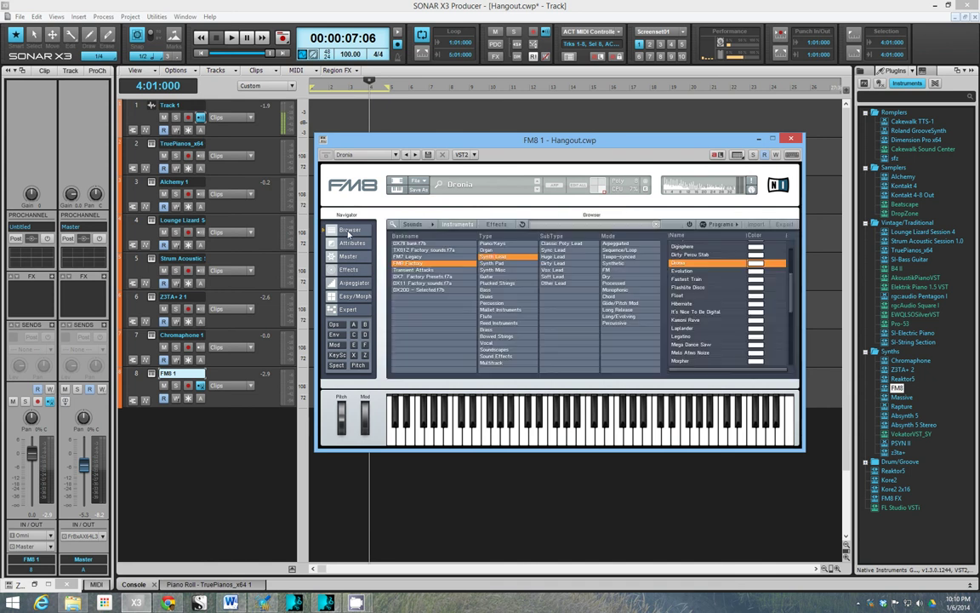
# Step: Browse the DX7 Factory Presets bank, then list DX200 - Selected.f7b presets (Acidic, Ambernecta, Aquafer)
pyautogui.click(417, 277)
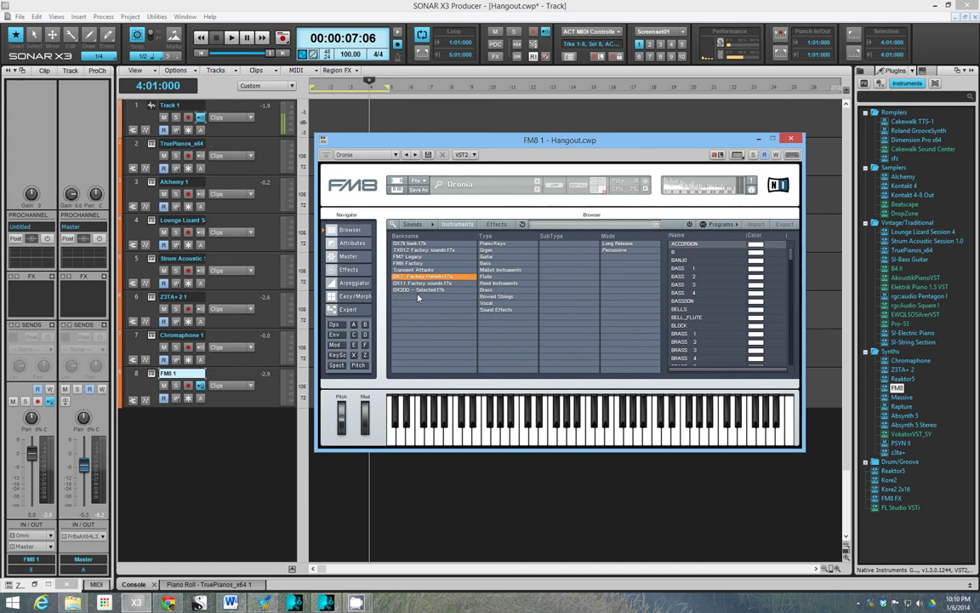
pyautogui.click(434, 291)
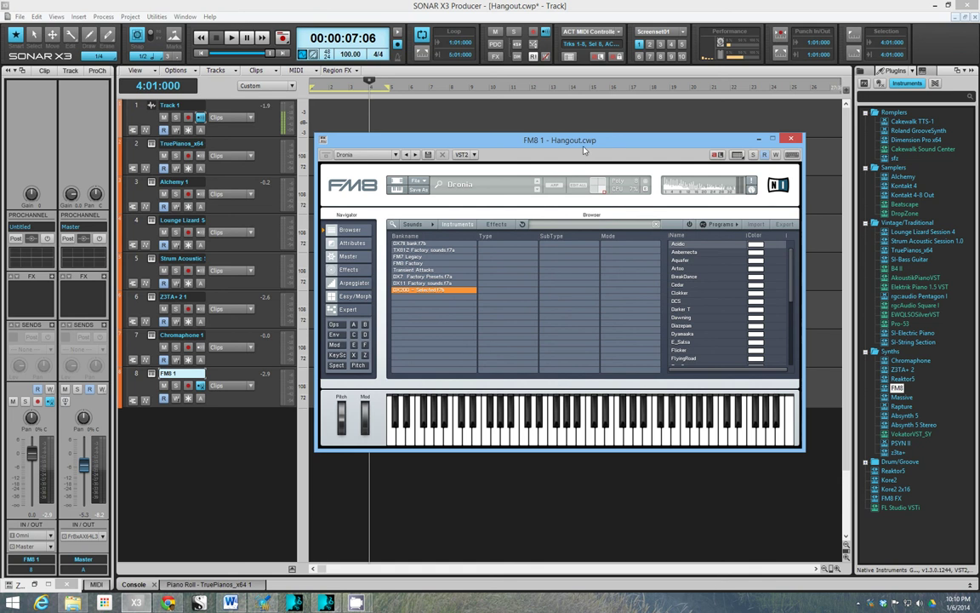
pyautogui.moveTo(583, 147); pyautogui.dragTo(566, 133)
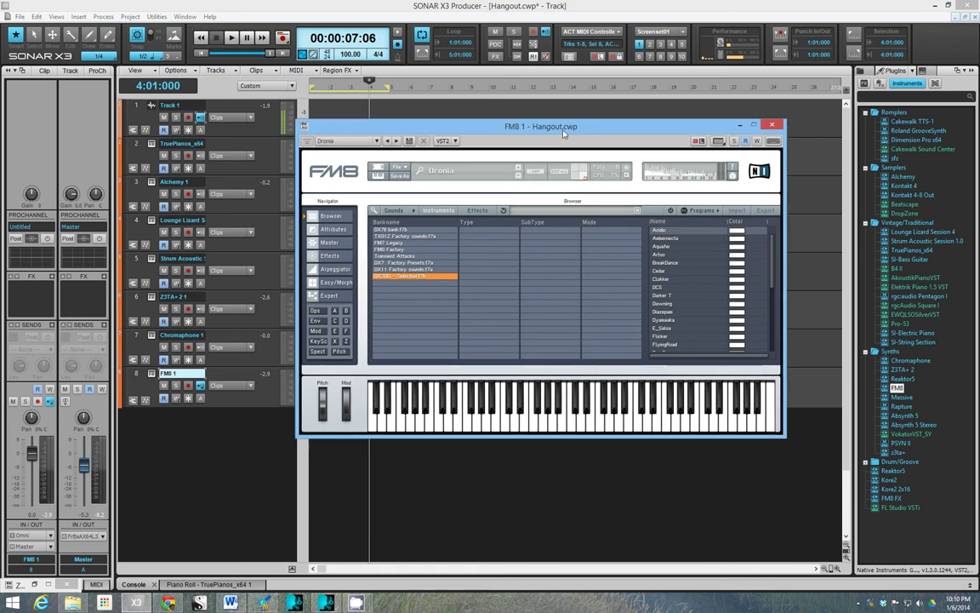